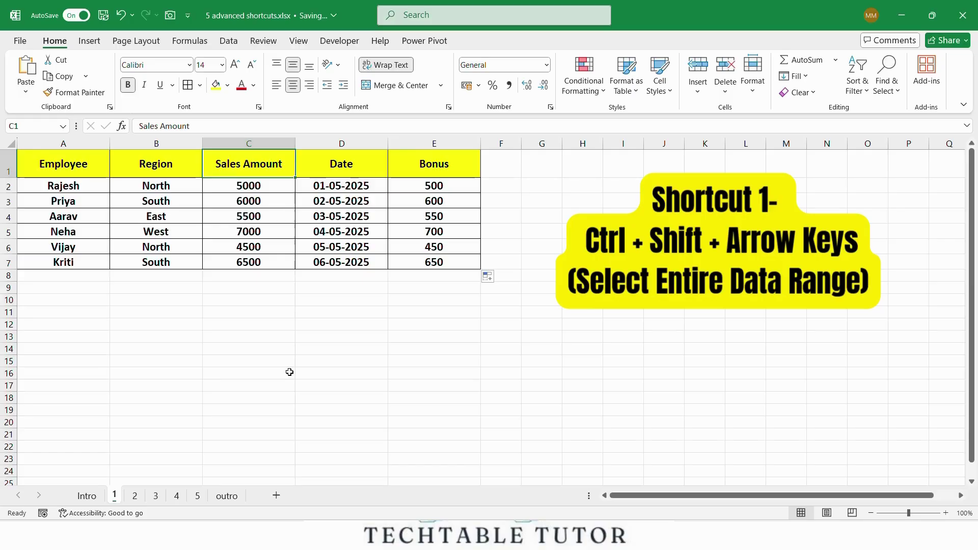
Step: Select the Sales Amount column down to the last row, and add row 2's data from A2 across
key("ctrl+shift+Down")
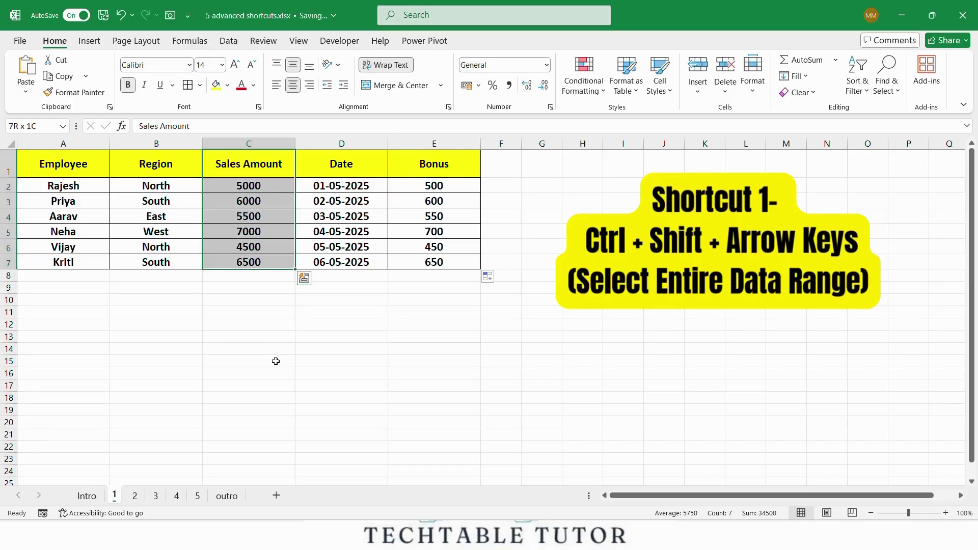
left_click(74, 184, "ctrl")
key("ctrl+shift+Right")
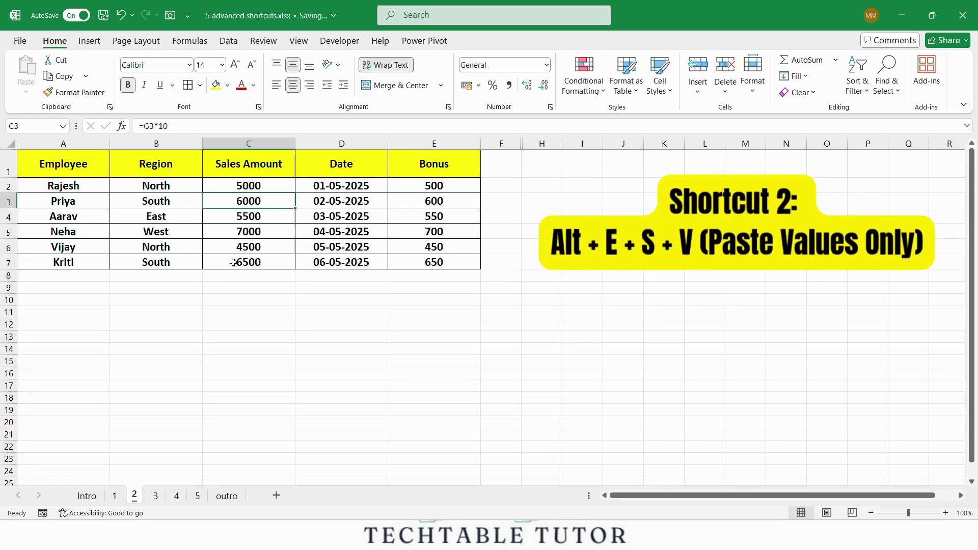
Step: Copy C1:C7 and paste it as values only at C9 below the table
left_click(238, 263)
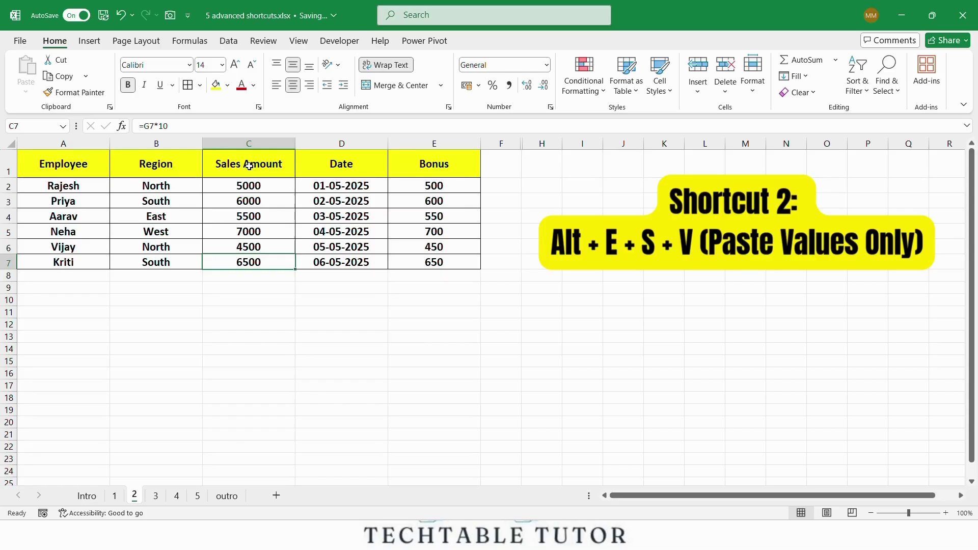
left_click_drag(249, 164, 252, 256)
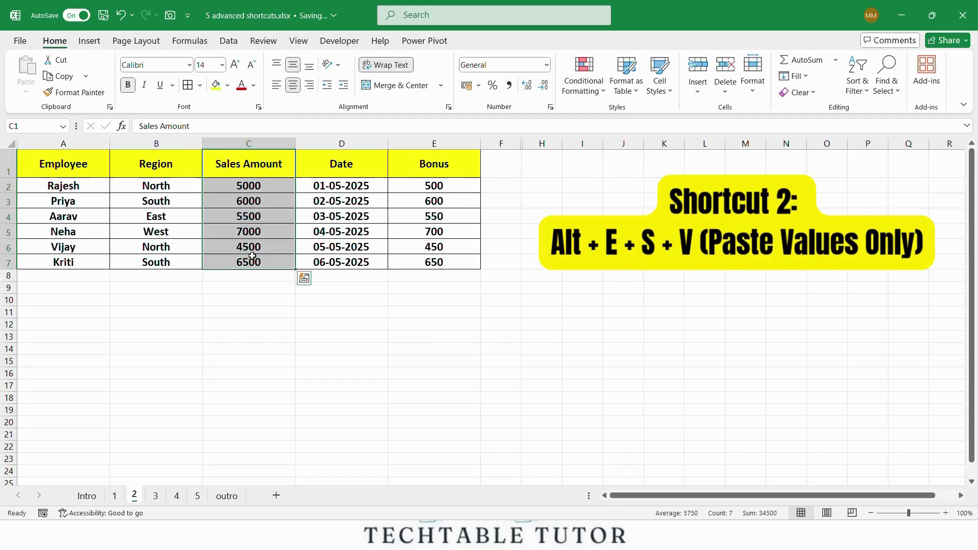
key("ctrl+c")
left_click(250, 289)
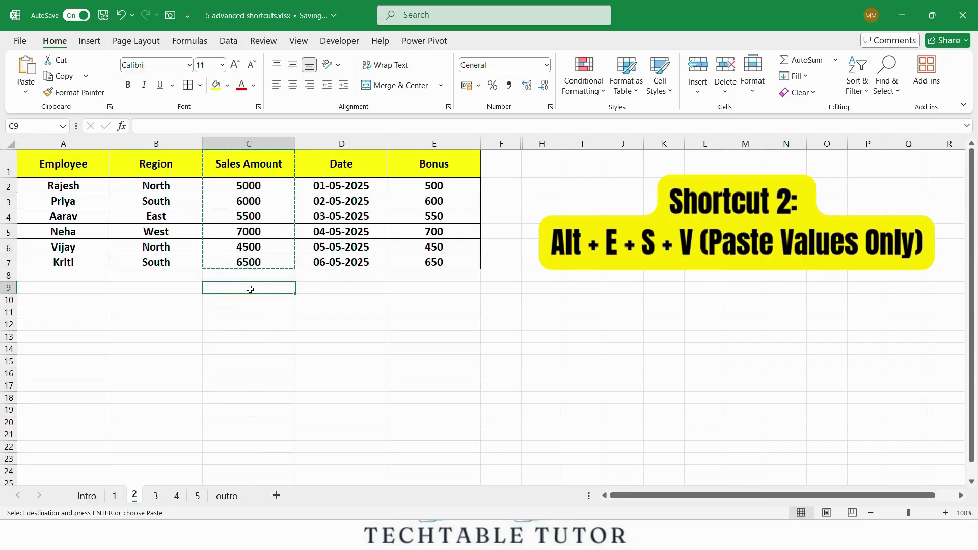
key("alt")
key("e")
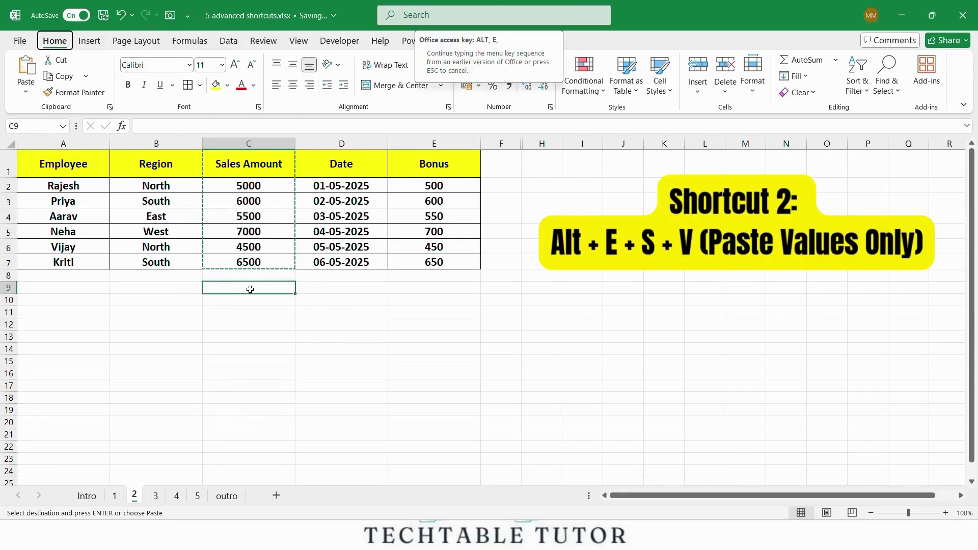
key("s")
key("v")
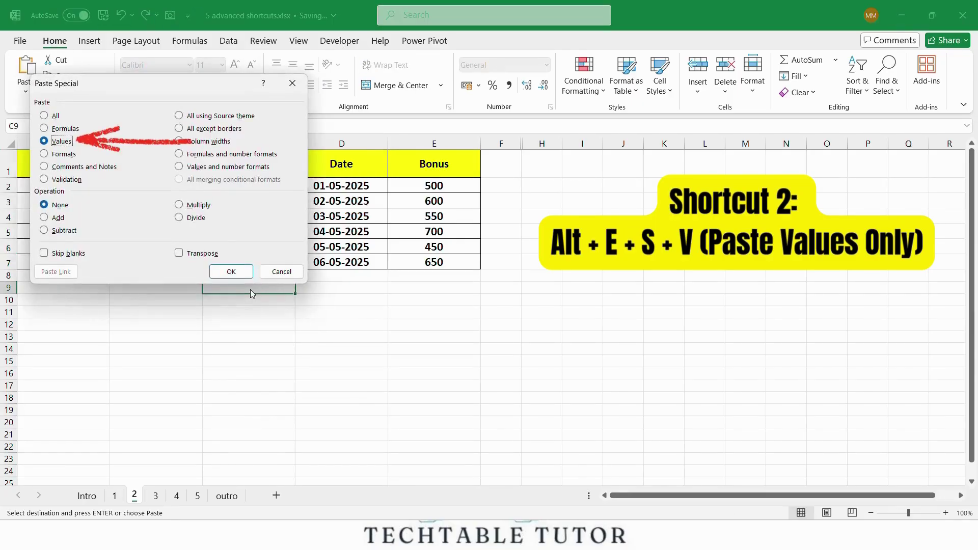
left_click(230, 271)
Step: Check that the pasted cells hold plain values, unlike the original Sales Amount formulas
left_click(252, 315)
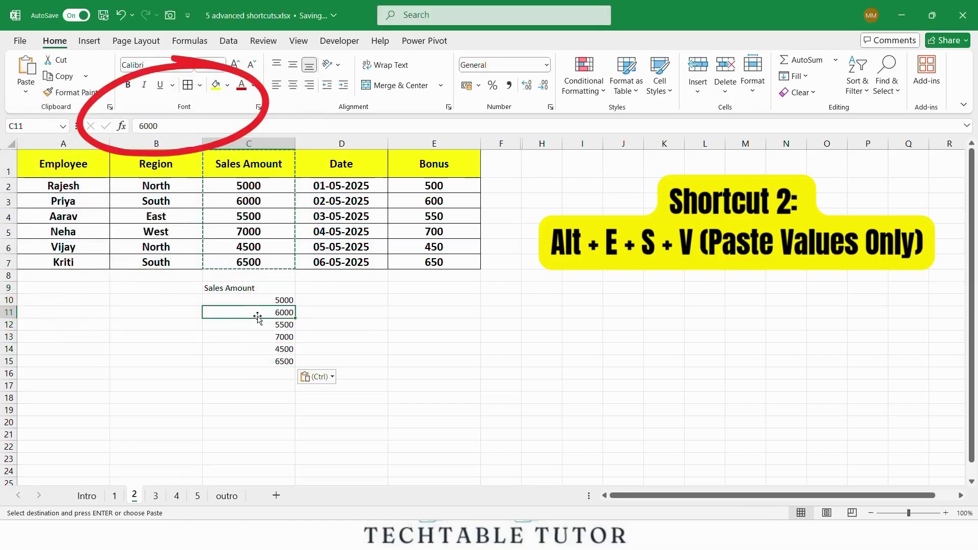
left_click(254, 349)
left_click(257, 324)
left_click(264, 314)
left_click(264, 348)
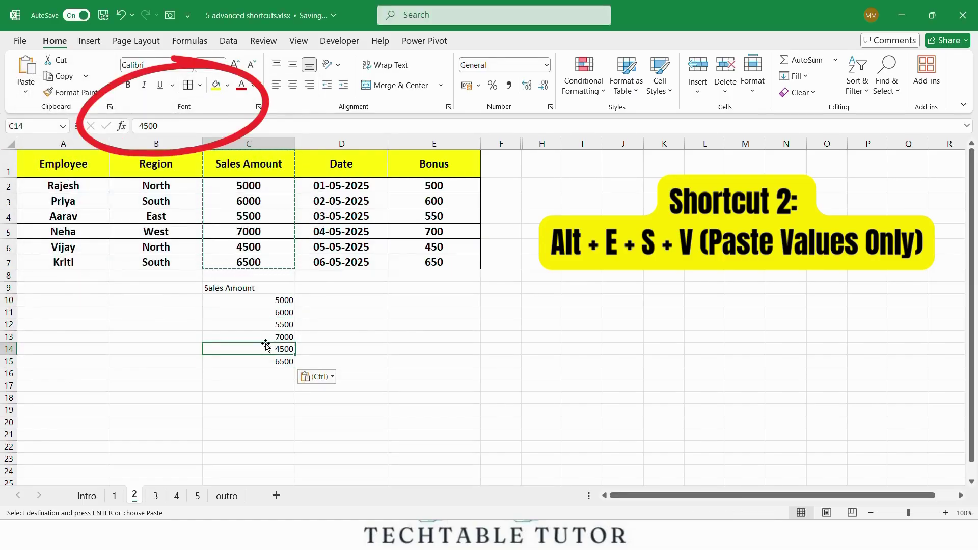
left_click(260, 325)
left_click(260, 312)
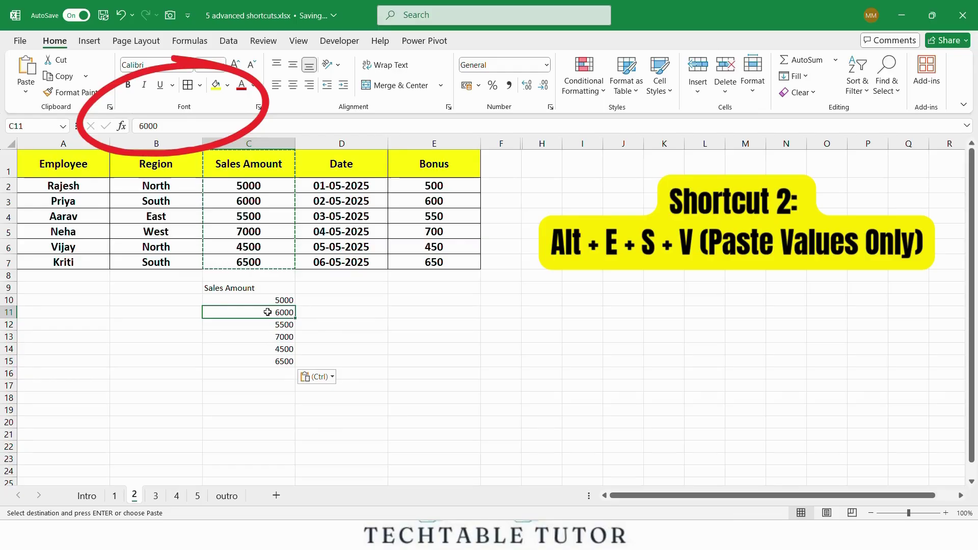
left_click(260, 246)
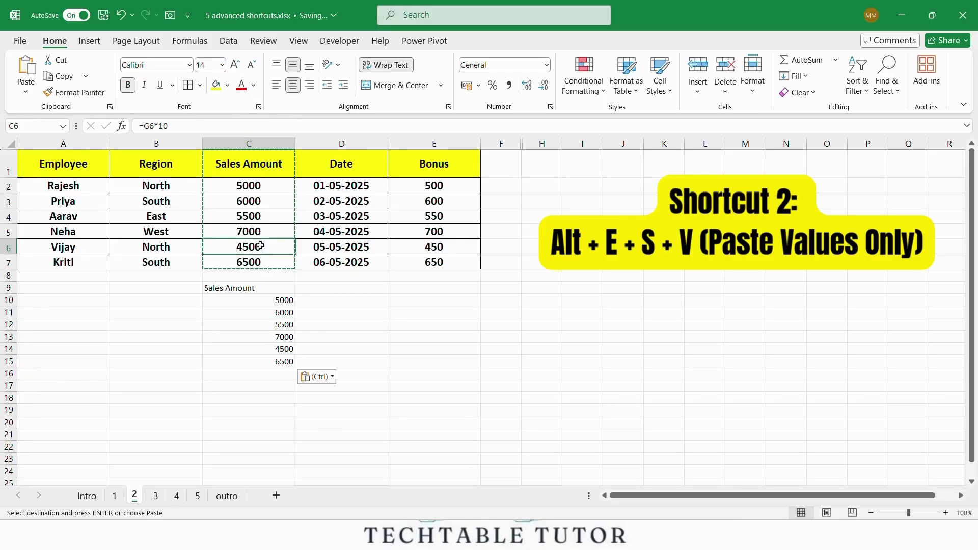
left_click(261, 312)
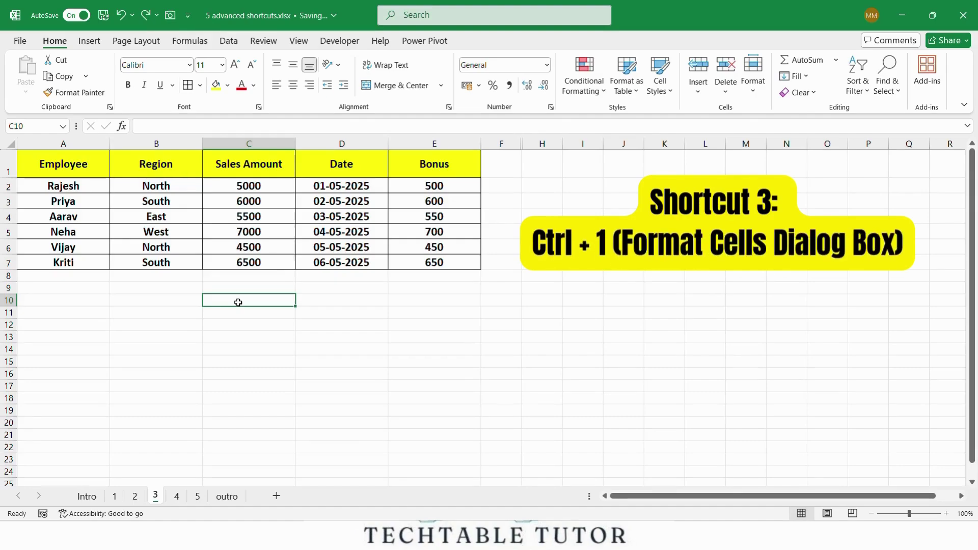
Step: Format C2:C7 as ₹ Currency with two decimals and red minus-sign negatives
left_click(235, 182)
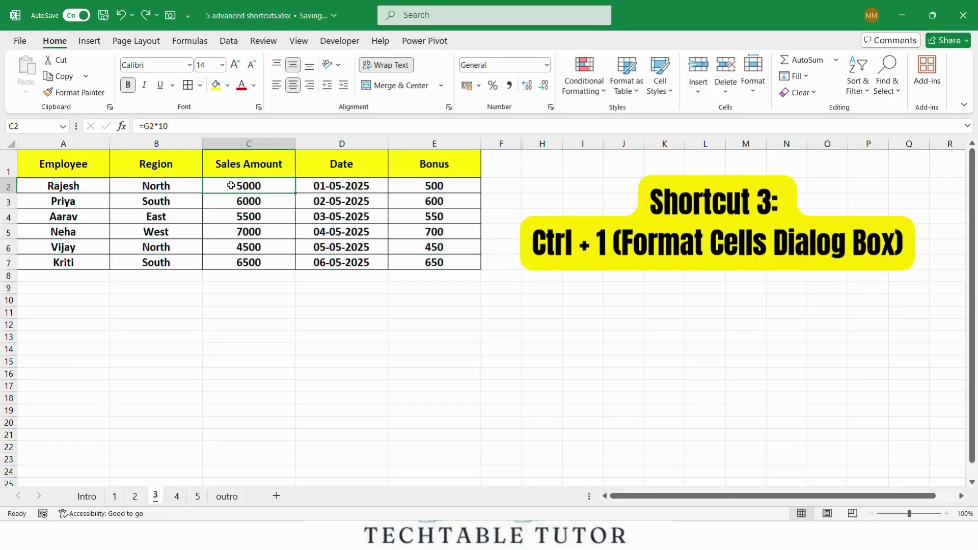
left_click_drag(234, 186, 239, 256)
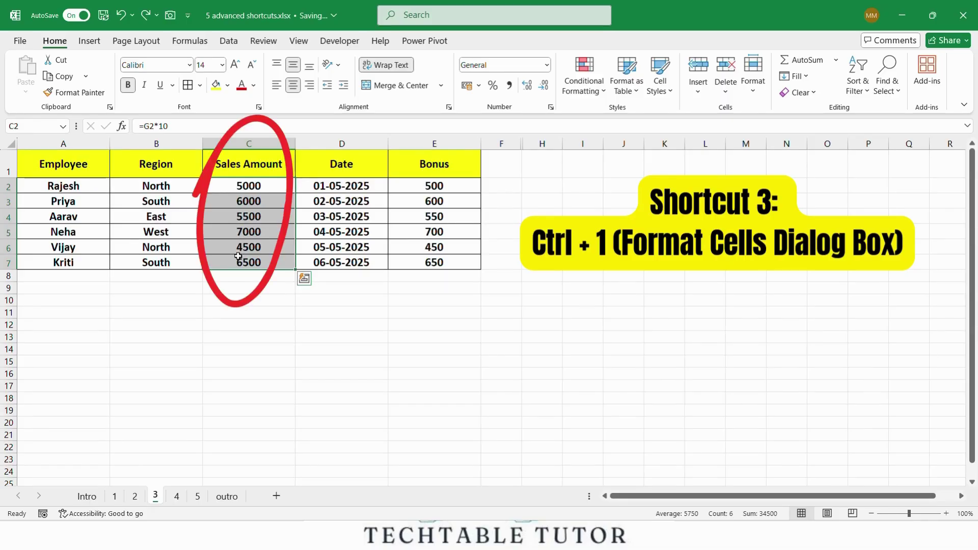
key("ctrl+1")
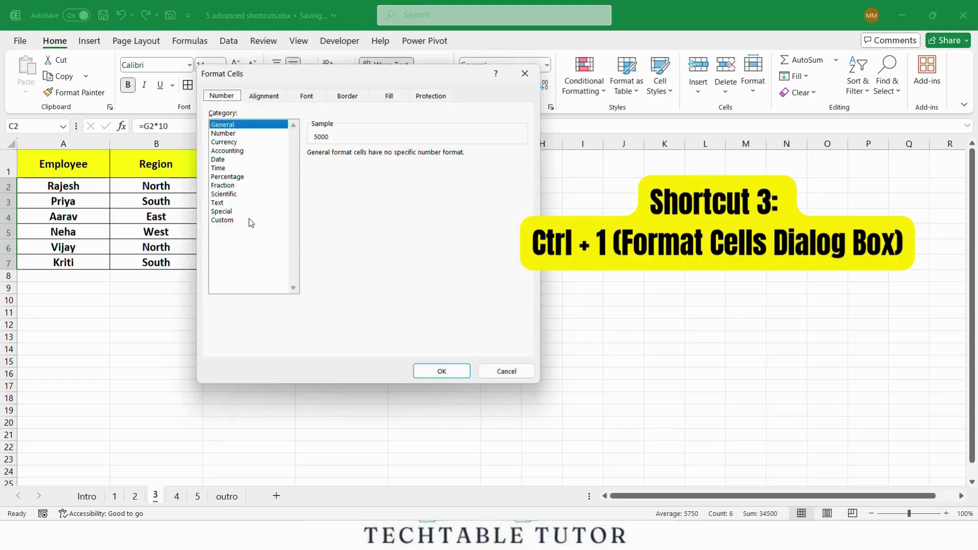
left_click(236, 142)
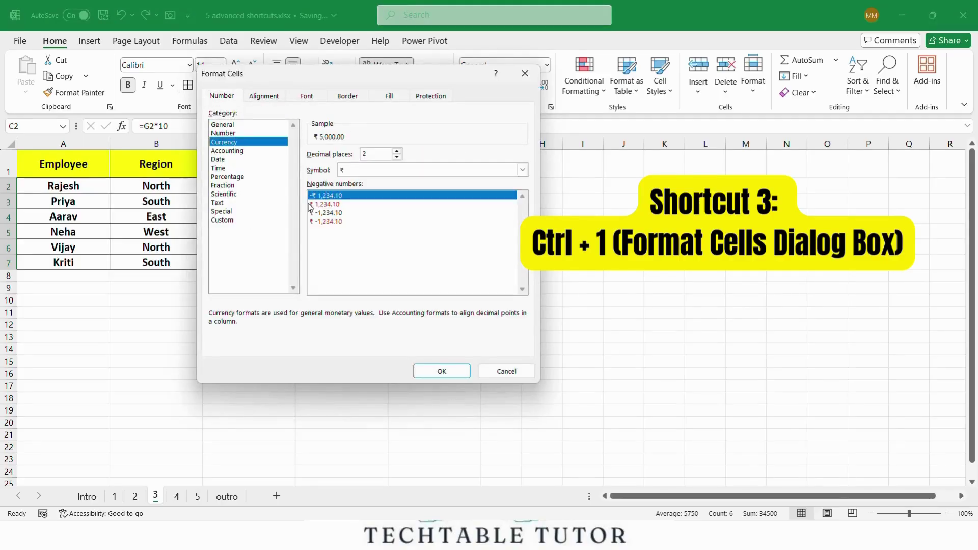
left_click(321, 221)
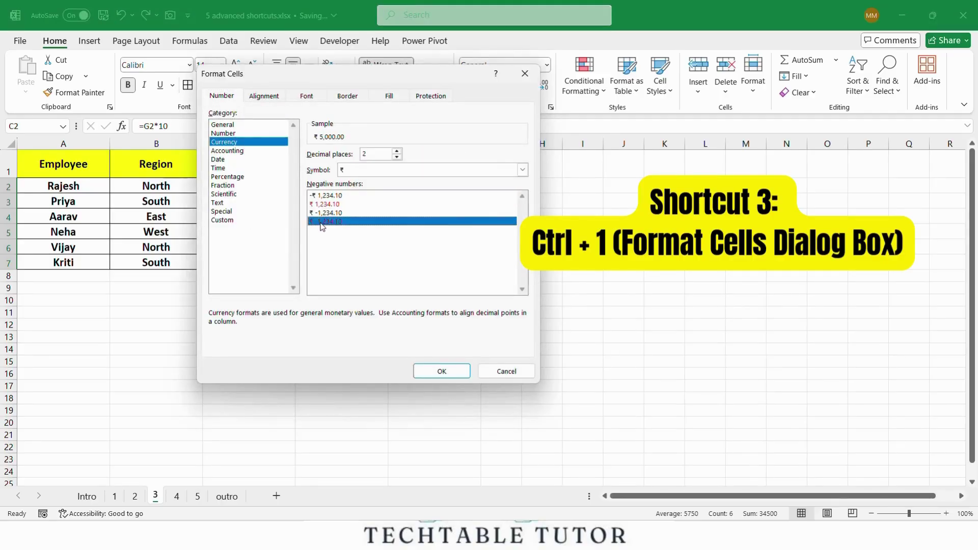
left_click(425, 371)
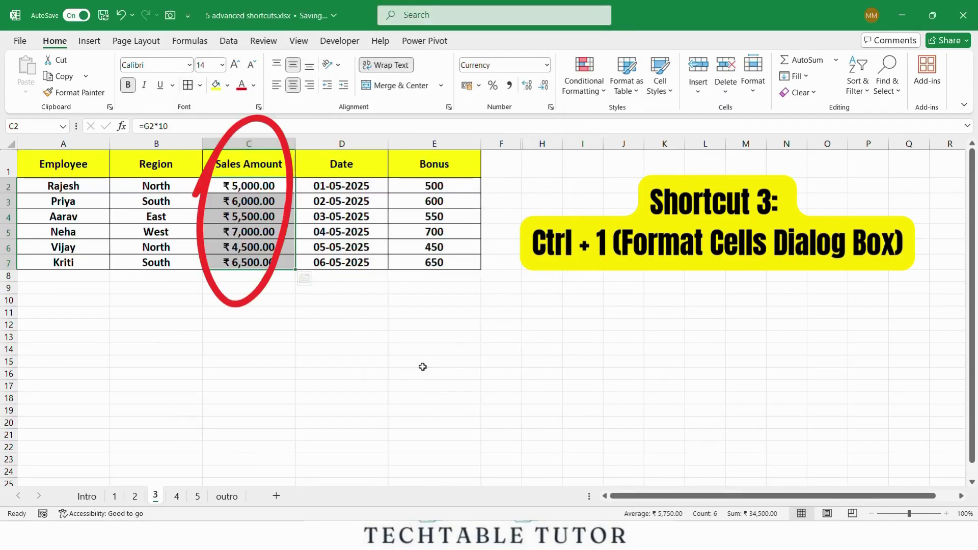
left_click(422, 367)
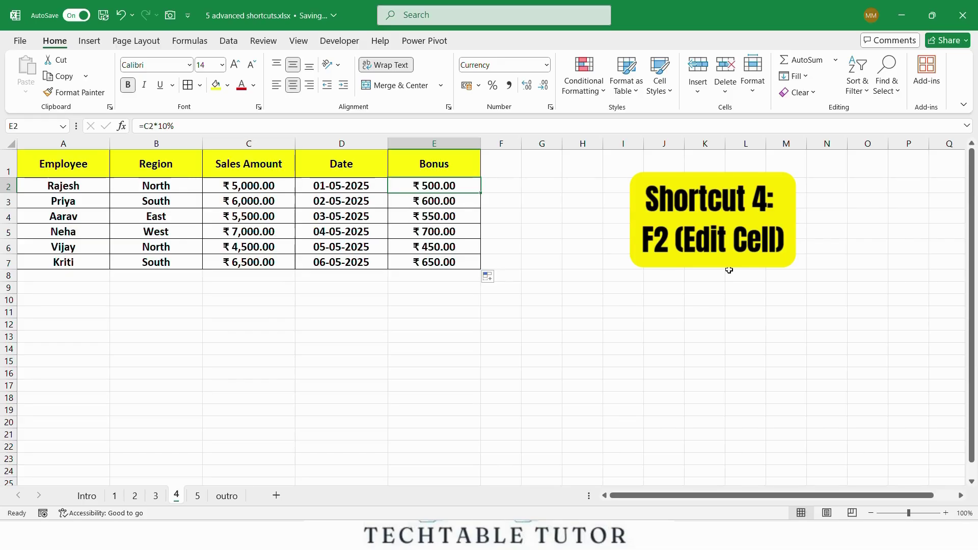
Step: Edit E2's formula in place from =C2*10% to =C2*5%, giving ₹250.00
key("F2")
key("F2")
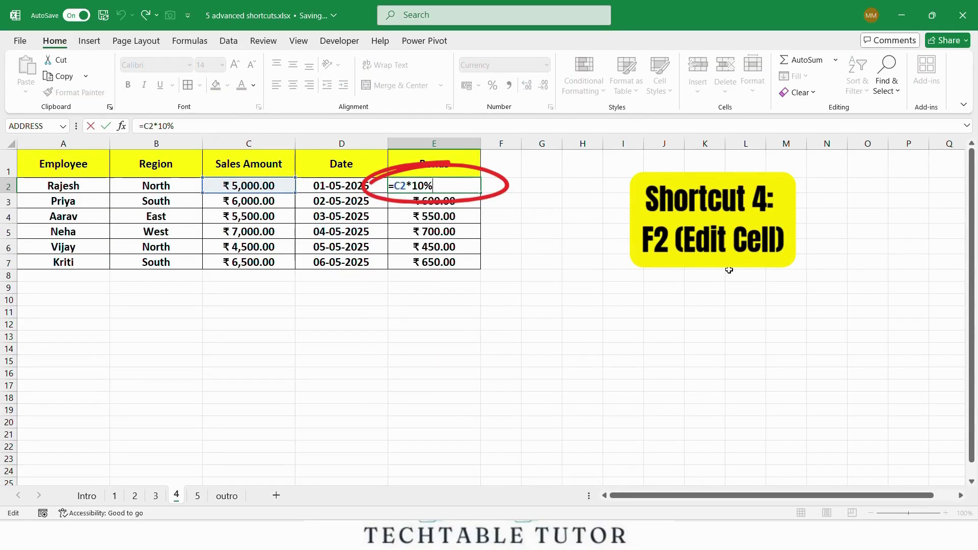
key("Left")
key("BackSpace")
key("BackSpace")
type("5")
key("Return")
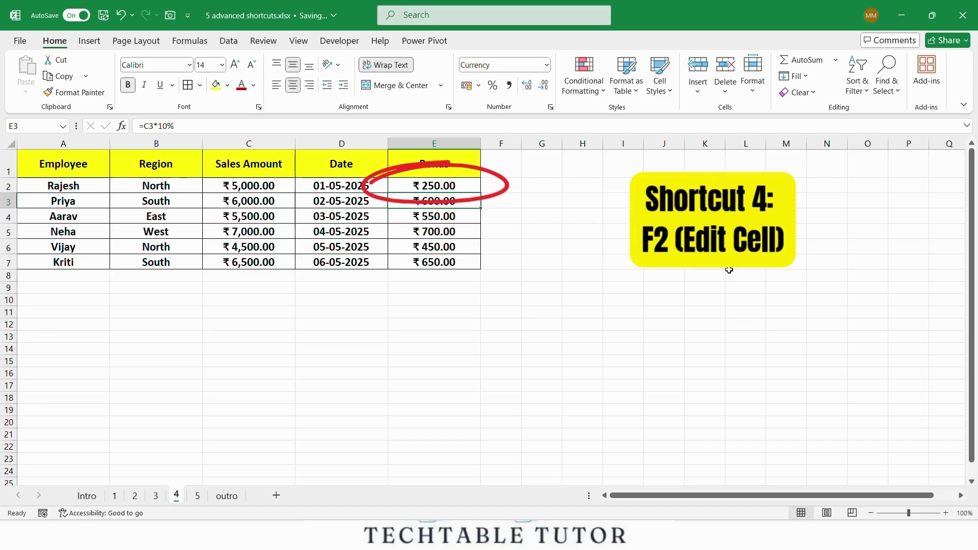
Step: On sheet 5, add header filters with Ctrl+Shift+L and filter Region to North only
key("ctrl+Page_Down")
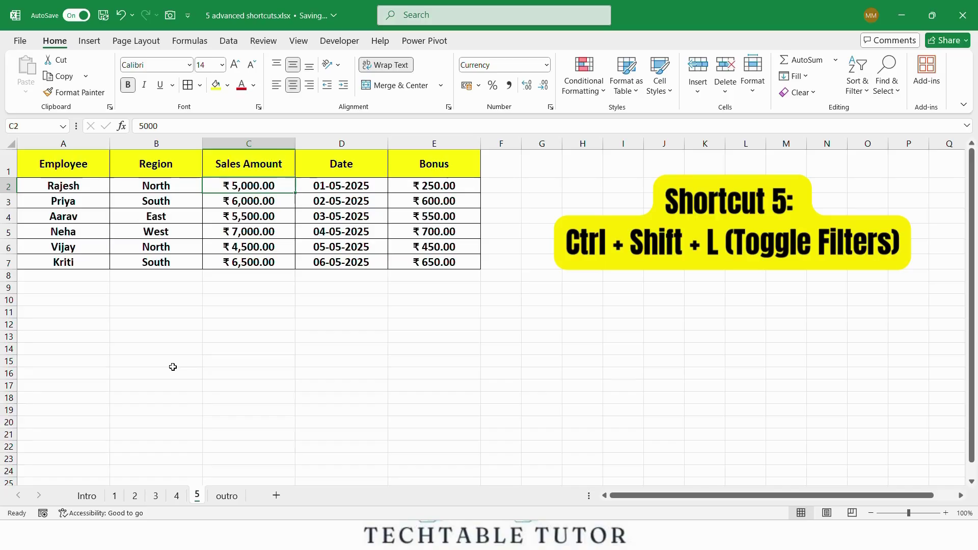
key("ctrl+shift+l")
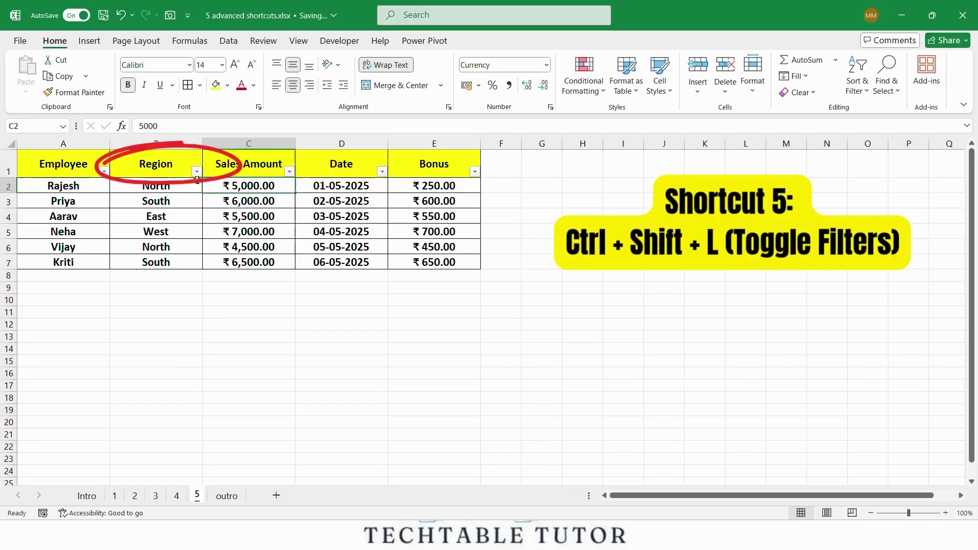
left_click(196, 172)
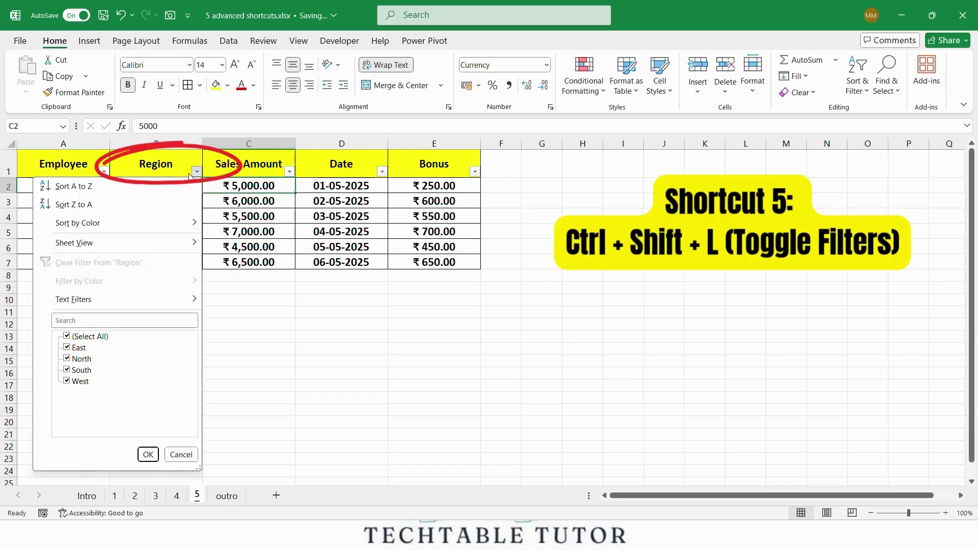
left_click(66, 336)
left_click(67, 358)
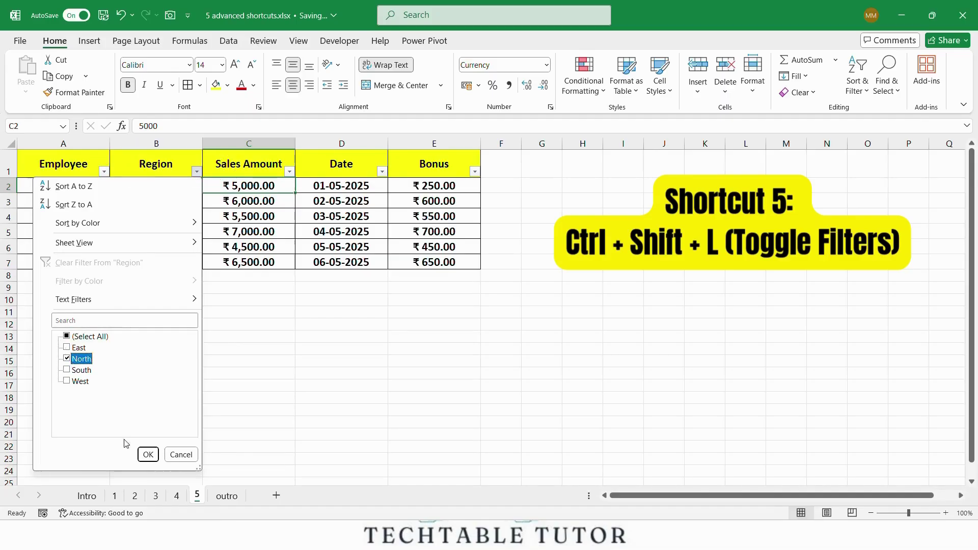
left_click(148, 454)
left_click(177, 361)
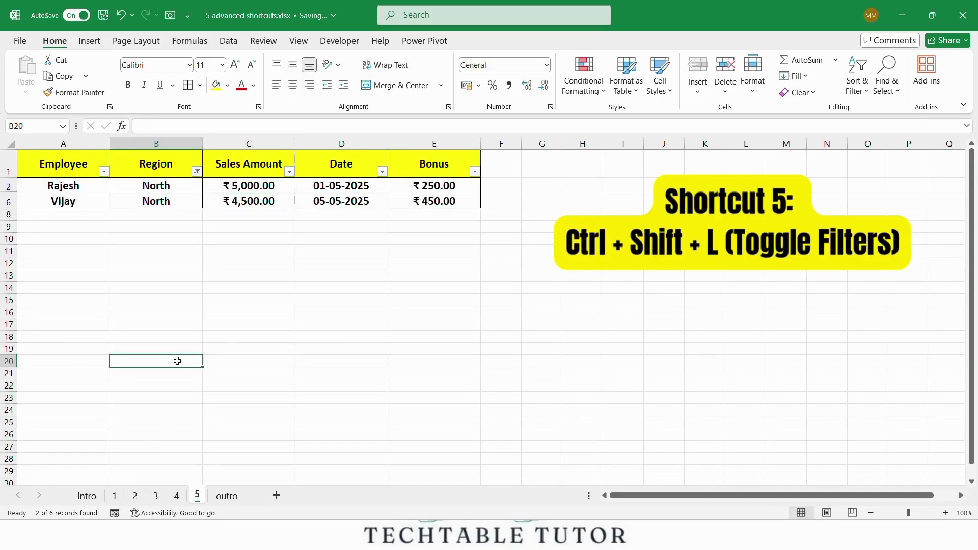